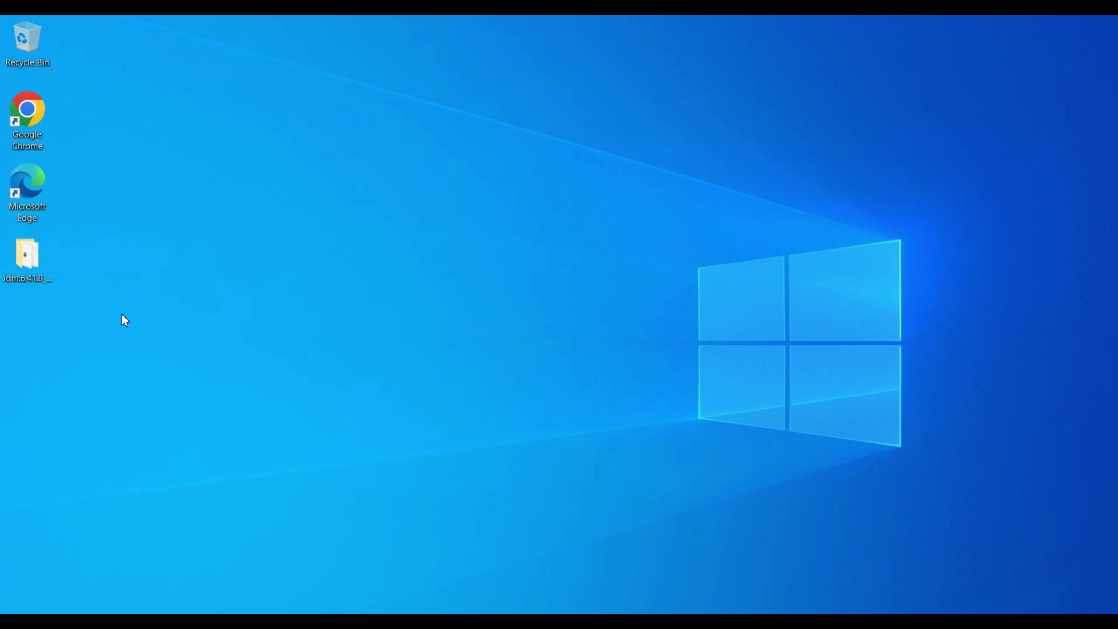
Open the idm.6.41.8_with_activator_v3.1 folder on the desktop and launch the idman641build8 installer.
{"action": "left_click", "coordinate": [27, 263]}
{"action": "double_click", "coordinate": [29, 259]}
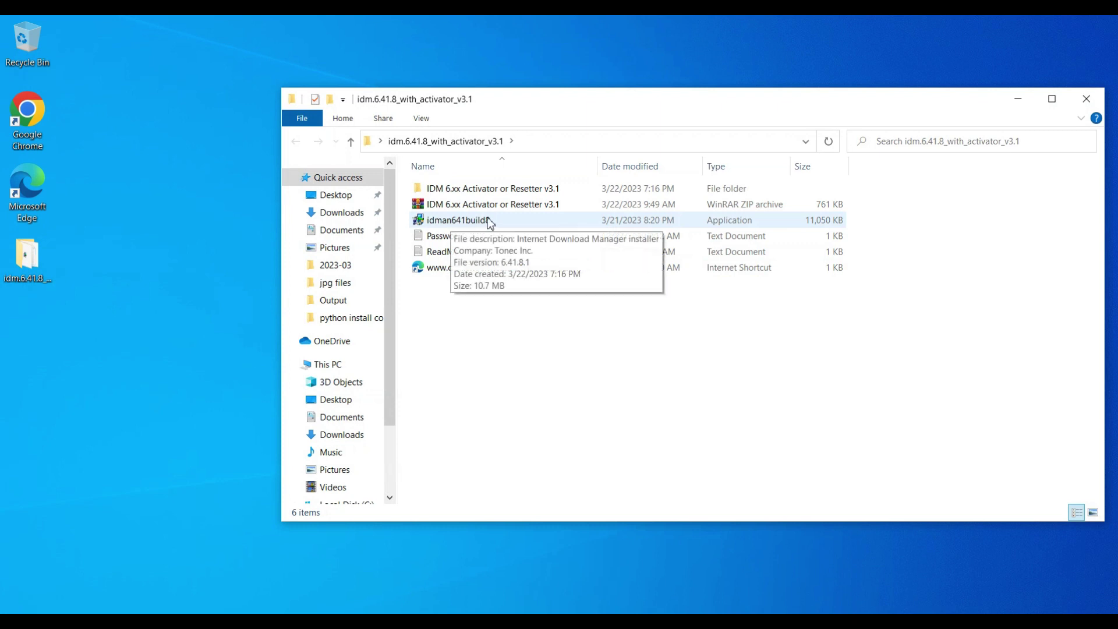
{"action": "left_click", "coordinate": [453, 227]}
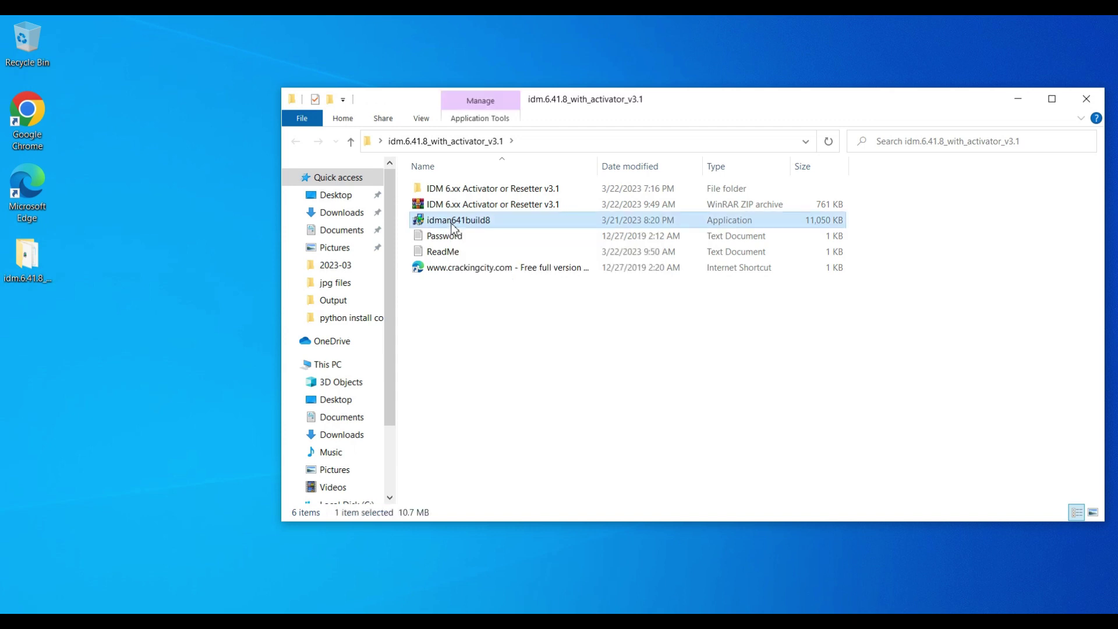
{"action": "right_click", "coordinate": [448, 226]}
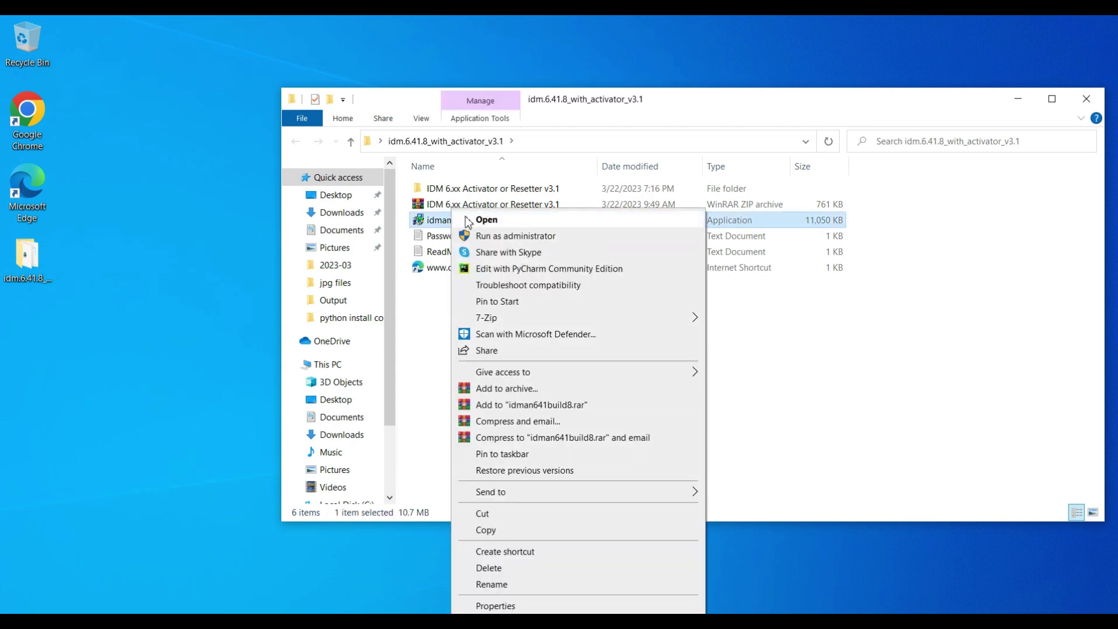
{"action": "left_click", "coordinate": [481, 222]}
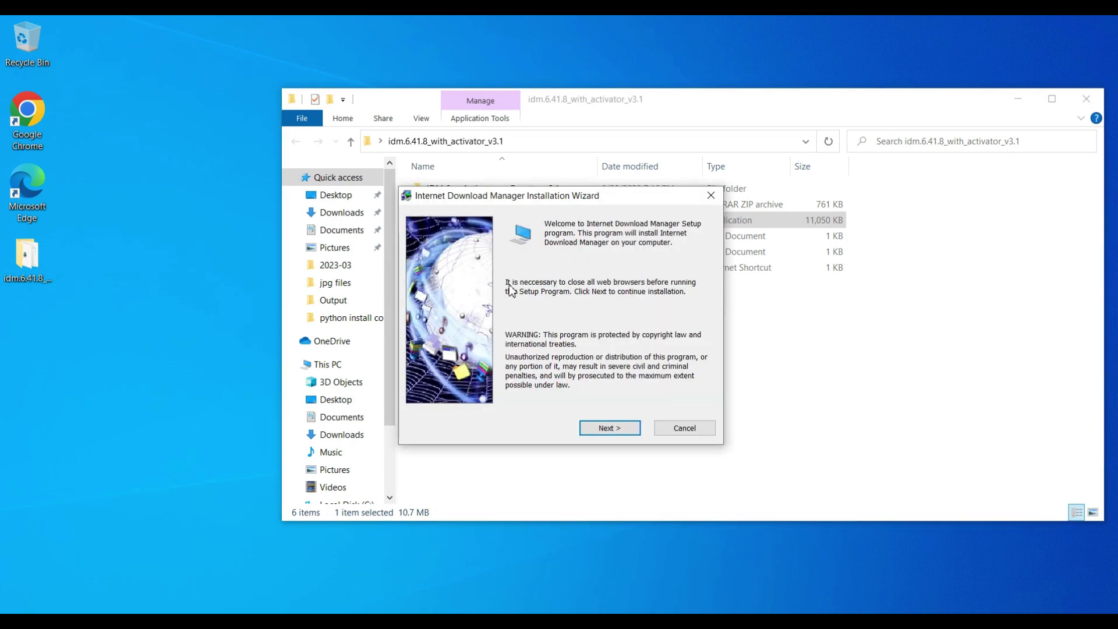
Install Internet Download Manager in the default folder with a desktop icon, accepting the license terms, and close the Google Chrome integration notice.
{"action": "left_click", "coordinate": [605, 430]}
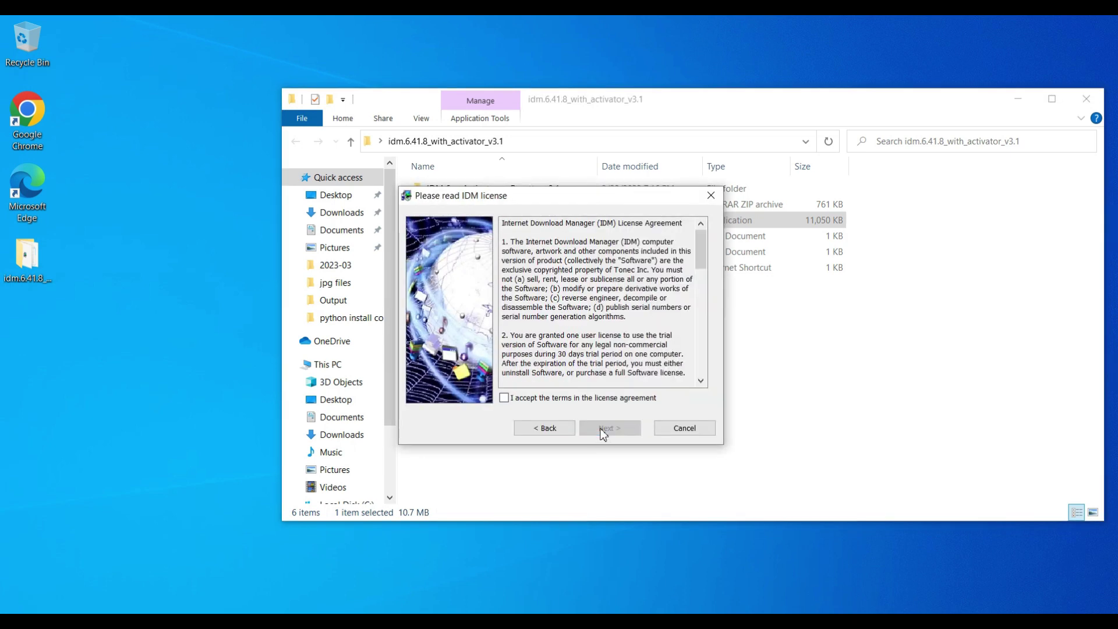
{"action": "left_click", "coordinate": [505, 398]}
{"action": "left_click", "coordinate": [607, 429]}
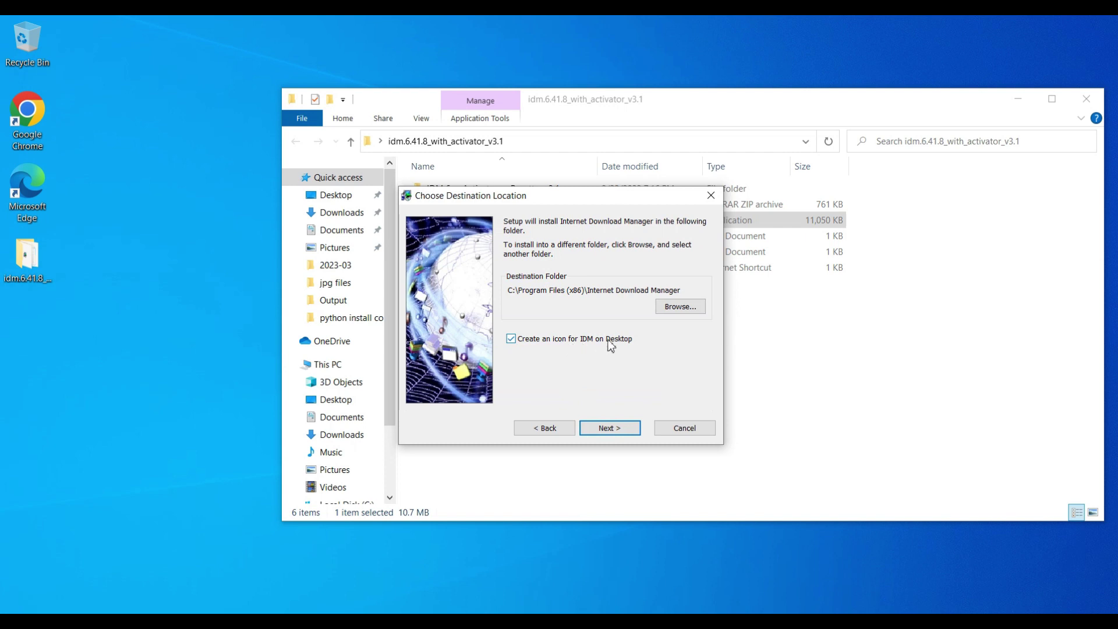
{"action": "left_click", "coordinate": [511, 339]}
{"action": "left_click", "coordinate": [602, 433]}
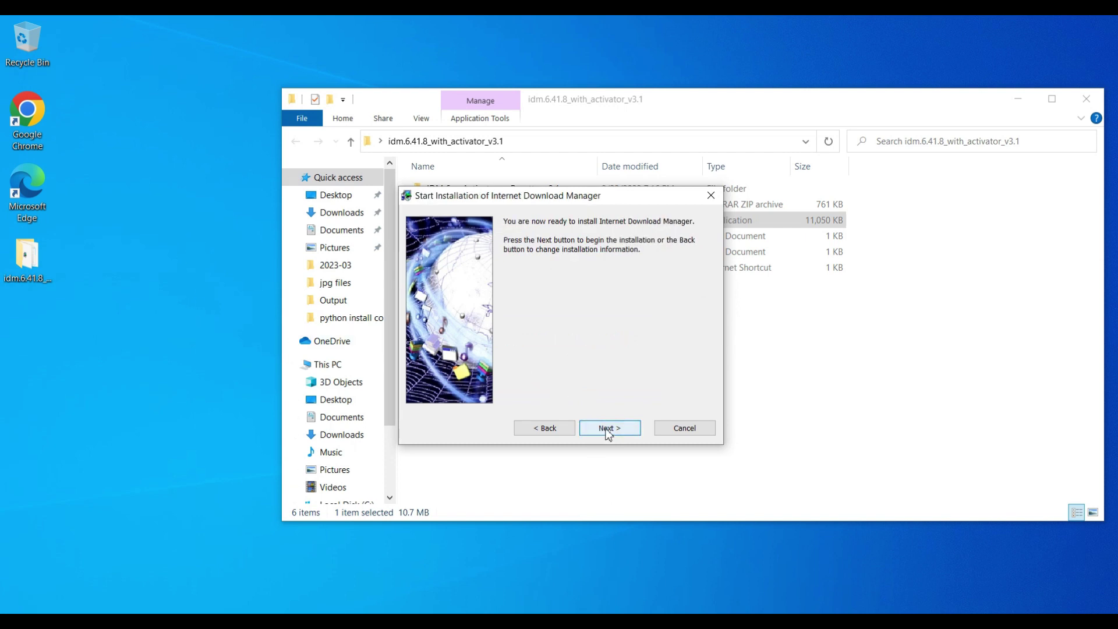
{"action": "left_click", "coordinate": [606, 432]}
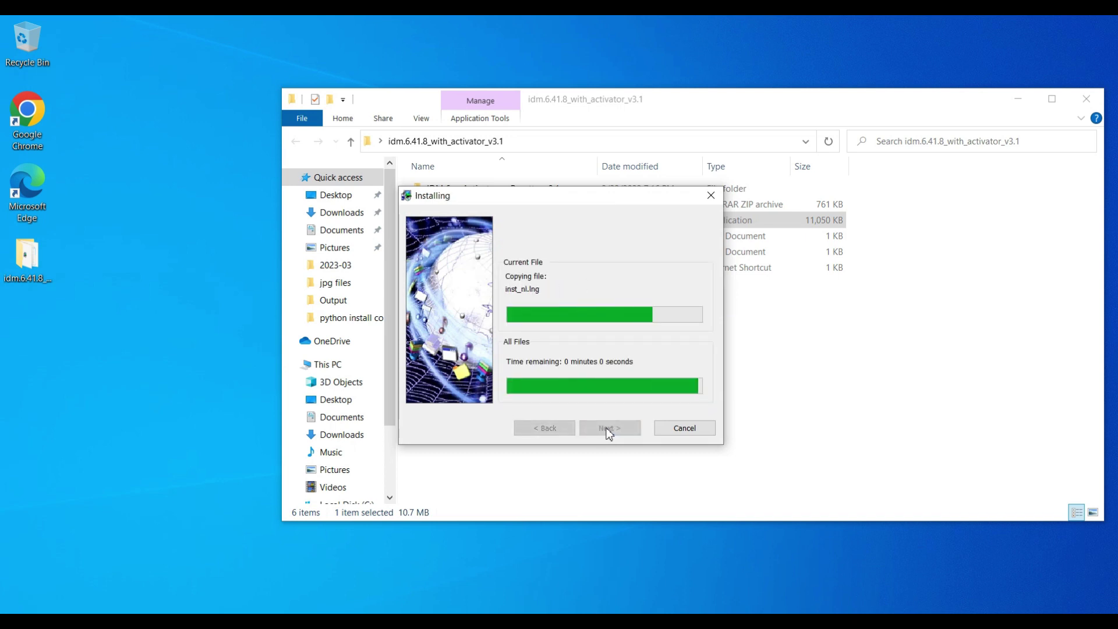
{"action": "left_click", "coordinate": [608, 432]}
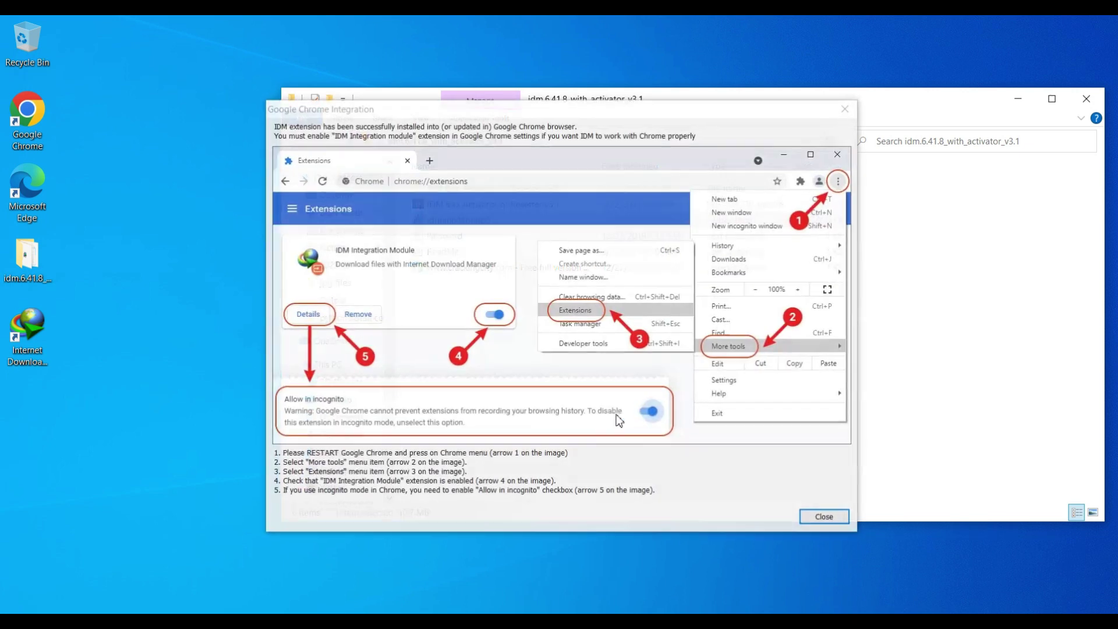
{"action": "left_click", "coordinate": [825, 518]}
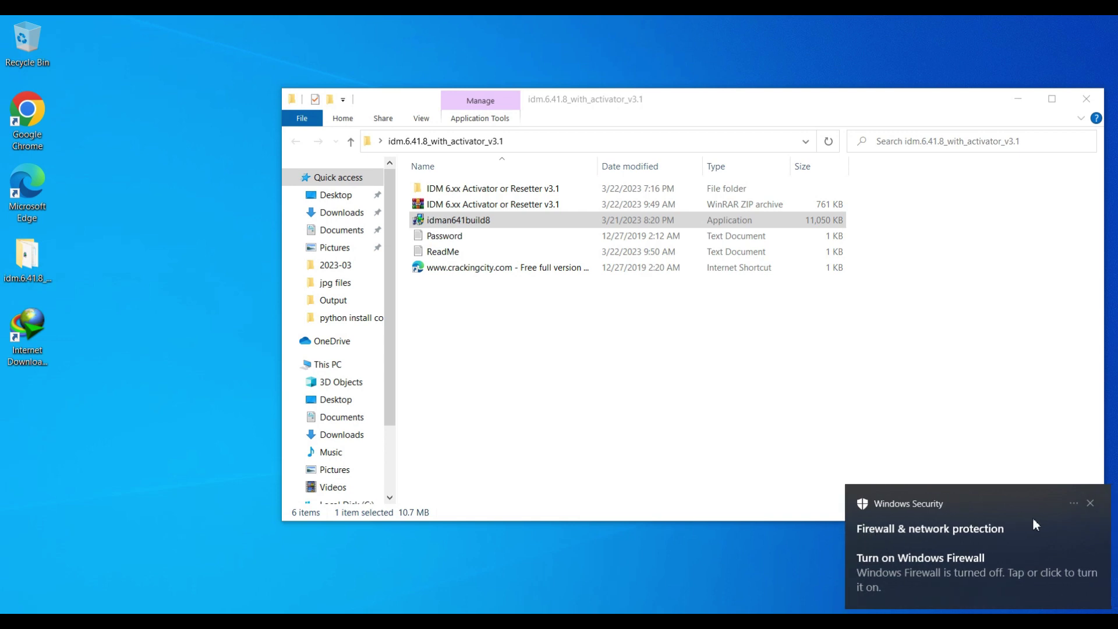
Dismiss the Windows Firewall notification and exit the Internet Download Manager instance running in the background.
{"action": "left_click", "coordinate": [1090, 503]}
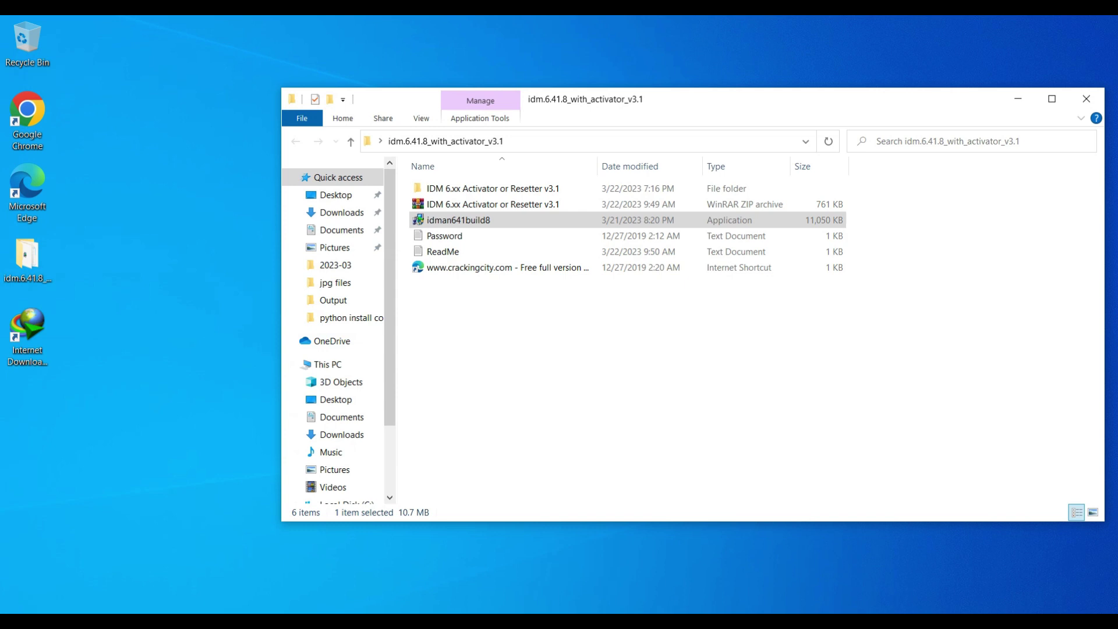
{"action": "left_click", "coordinate": [938, 621]}
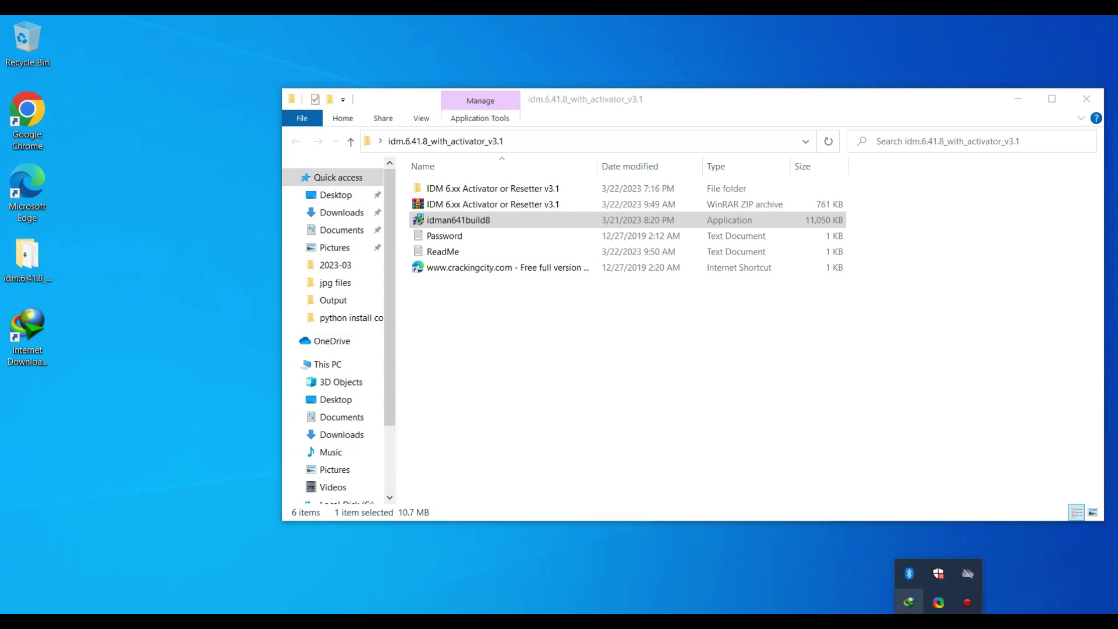
{"action": "right_click", "coordinate": [910, 604]}
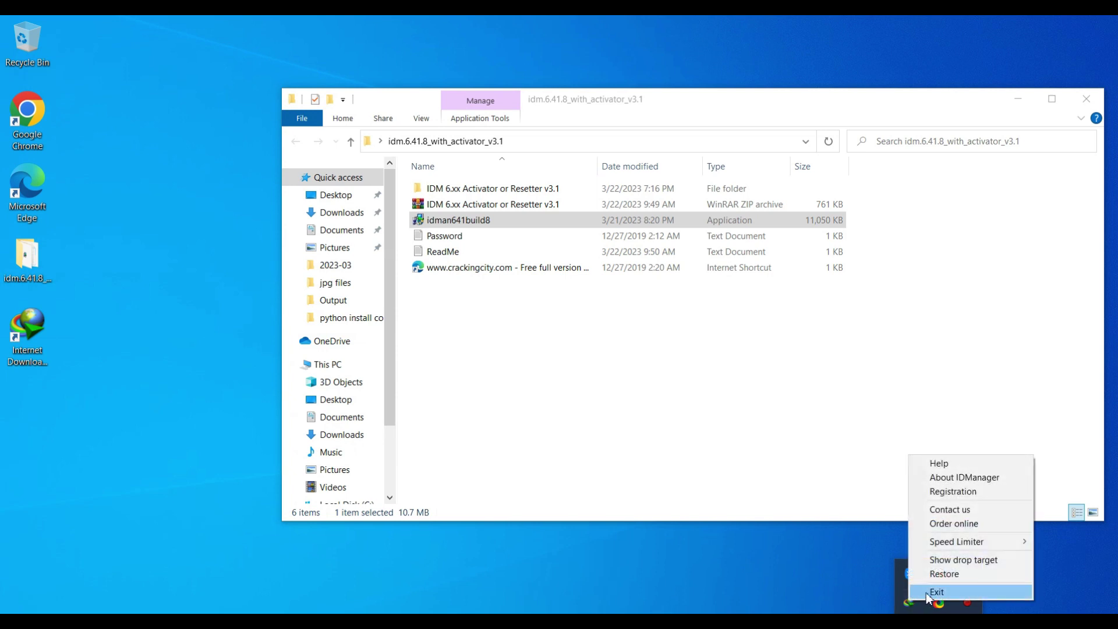
{"action": "left_click", "coordinate": [929, 592]}
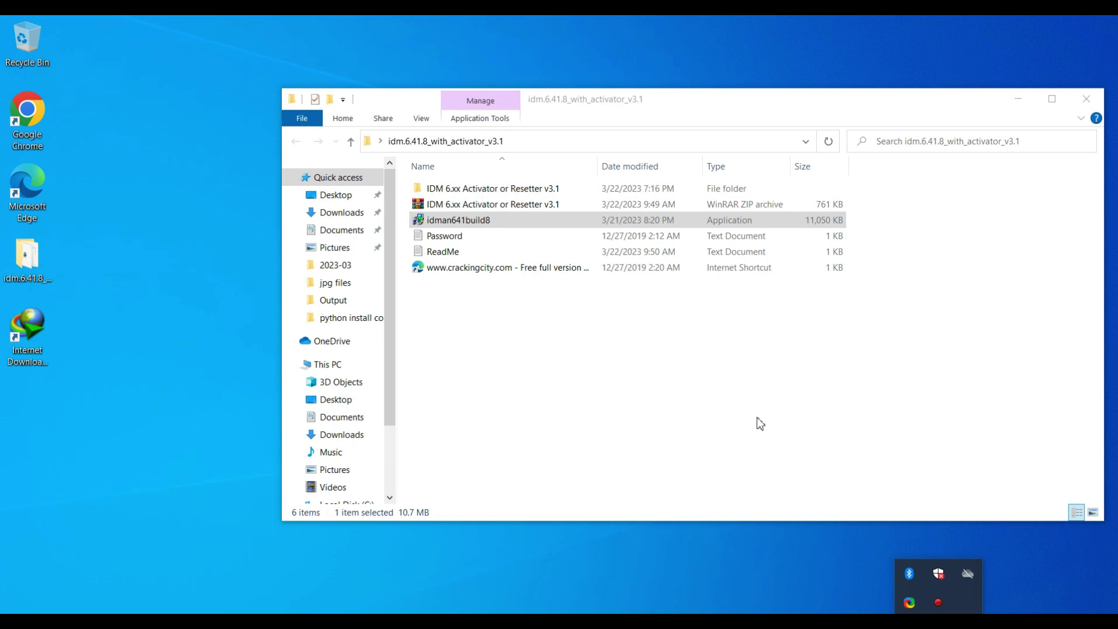
Open the IDM 6.xx Activator or Resetter v3.1 folder and launch the application inside it.
{"action": "double_click", "coordinate": [466, 191]}
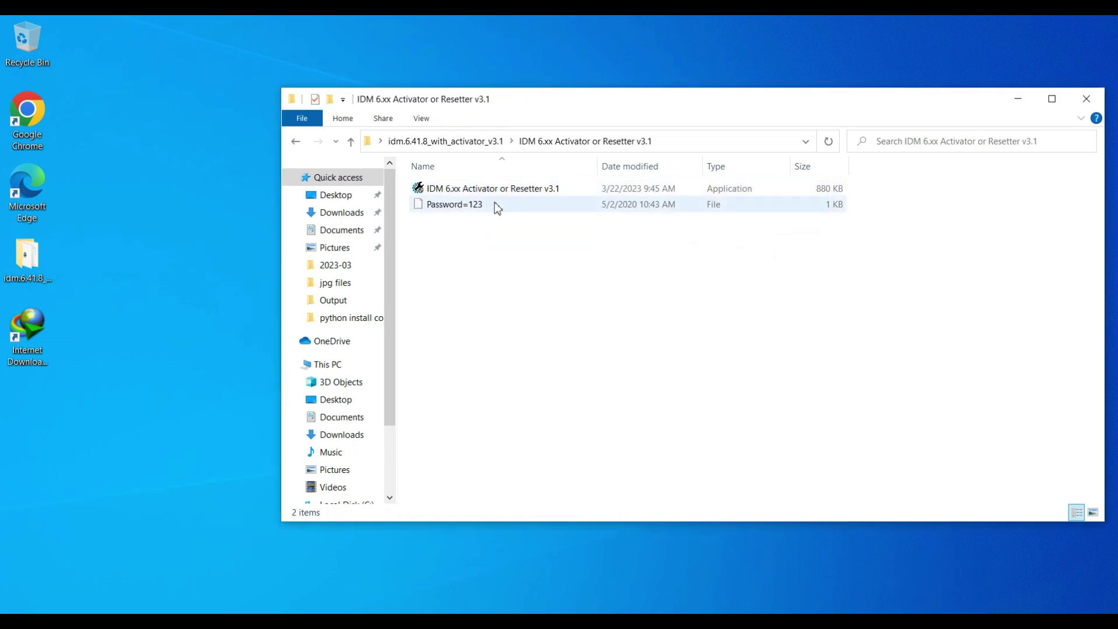
{"action": "left_click", "coordinate": [469, 191]}
{"action": "right_click", "coordinate": [469, 192]}
{"action": "left_click", "coordinate": [509, 173]}
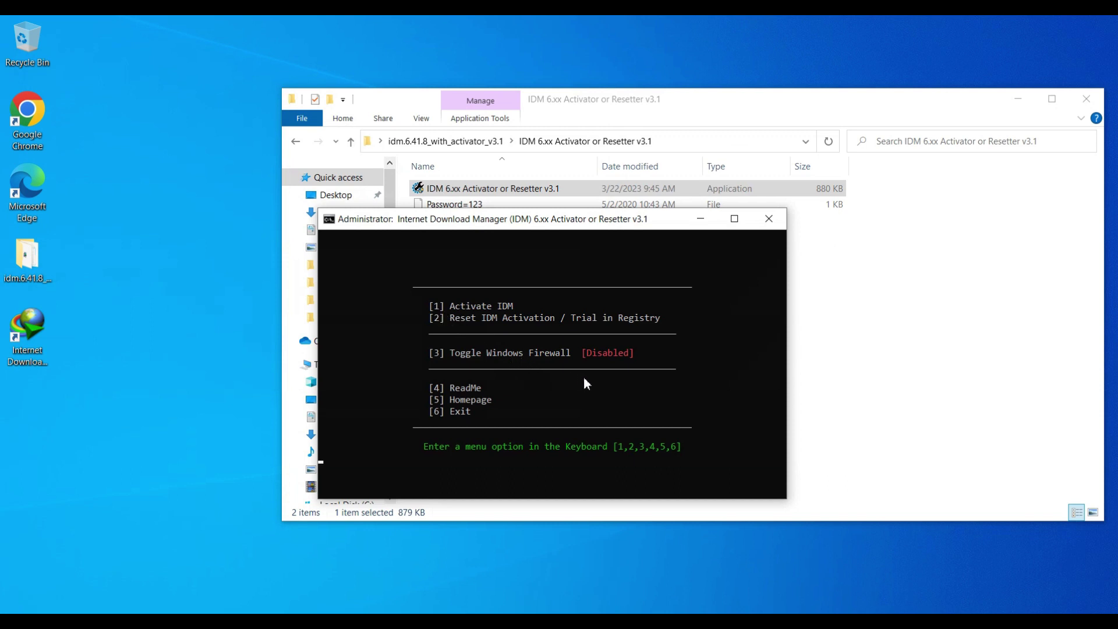
Run the Activate IDM option, dismissing the administrator privilege warnings and the download complete dialog during the process.
{"action": "key", "text": "2"}
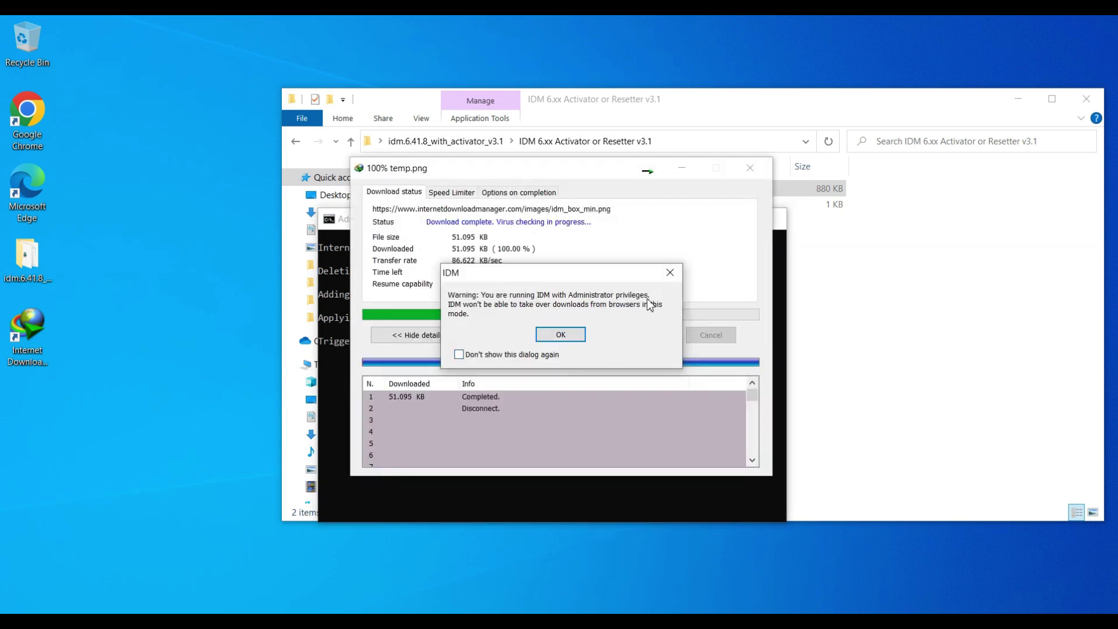
{"action": "left_click", "coordinate": [669, 273]}
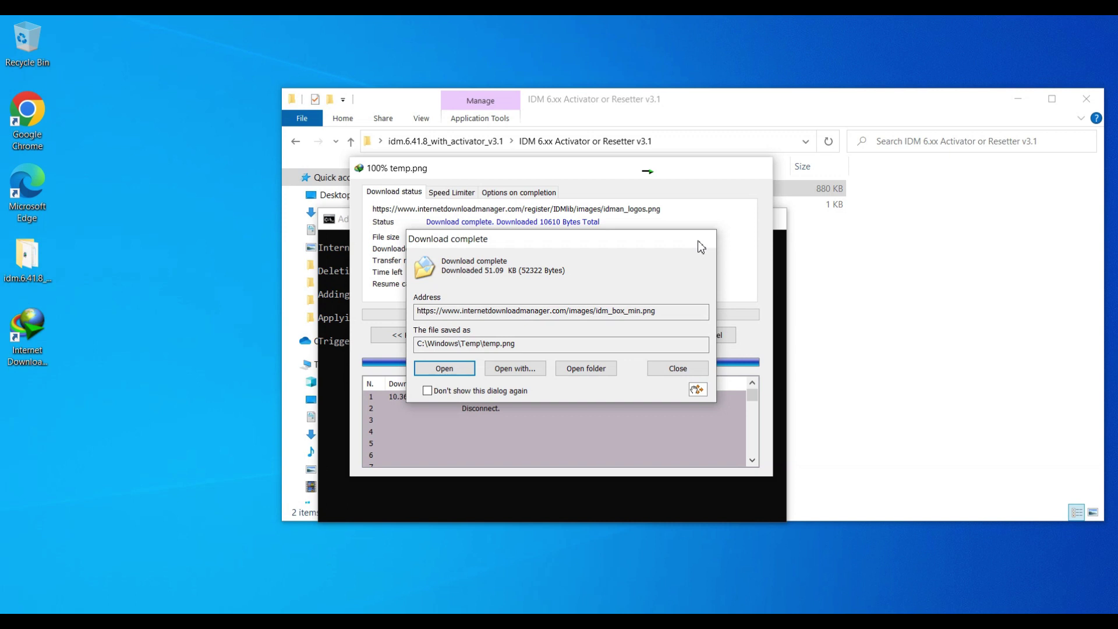
{"action": "left_click", "coordinate": [667, 370]}
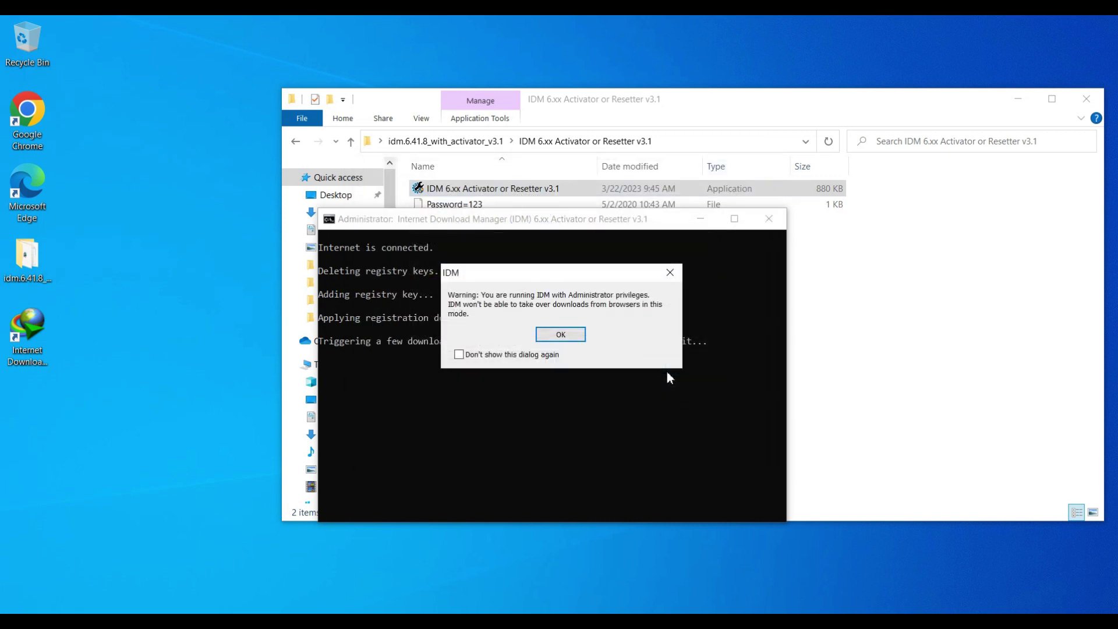
{"action": "left_click", "coordinate": [669, 272]}
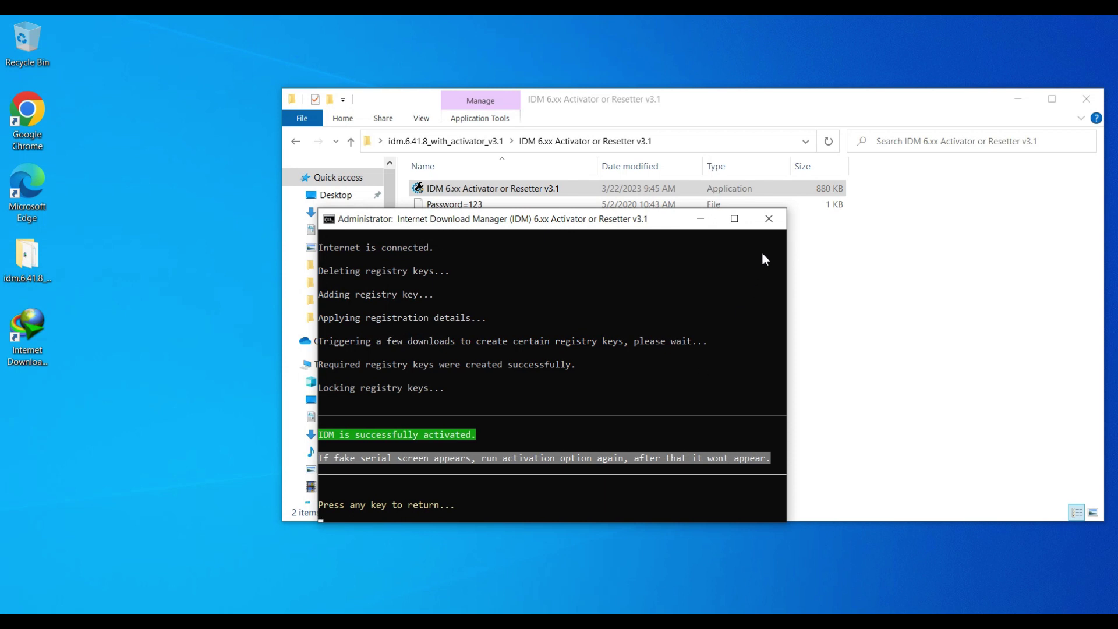
Close the activator console and the folder window, and refresh the desktop.
{"action": "left_click", "coordinate": [770, 221]}
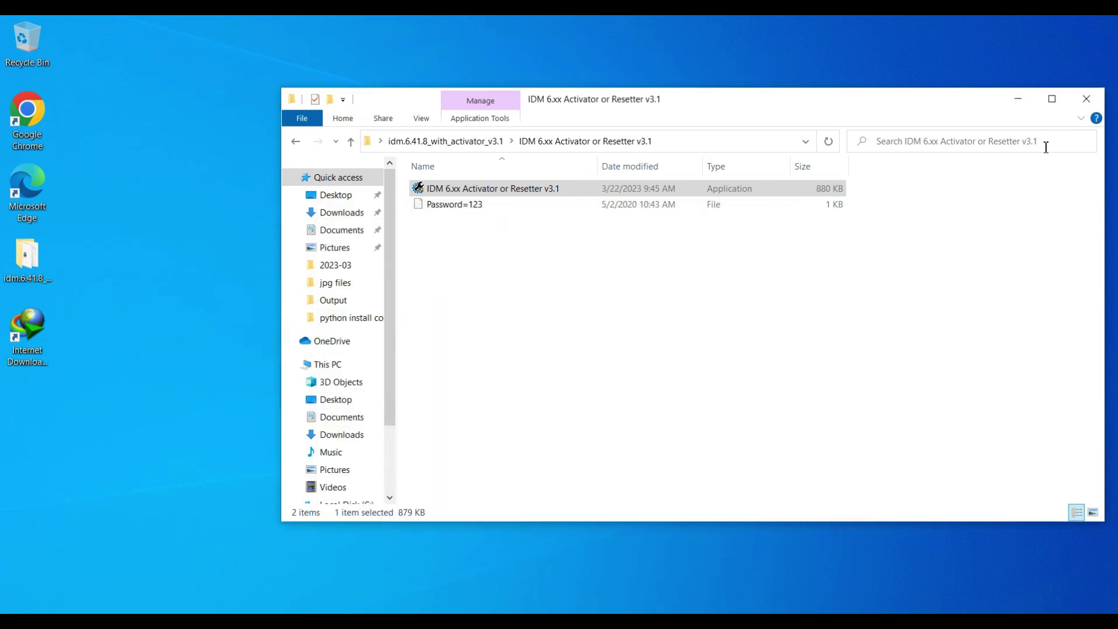
{"action": "left_click", "coordinate": [1086, 100]}
{"action": "right_click", "coordinate": [278, 208]}
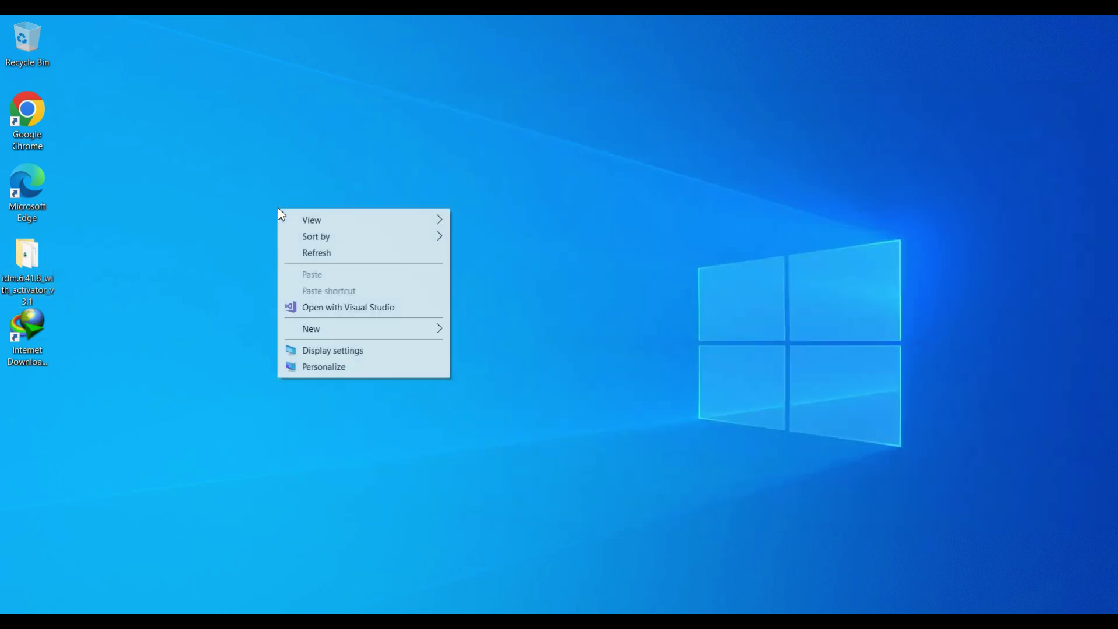
{"action": "left_click", "coordinate": [311, 253]}
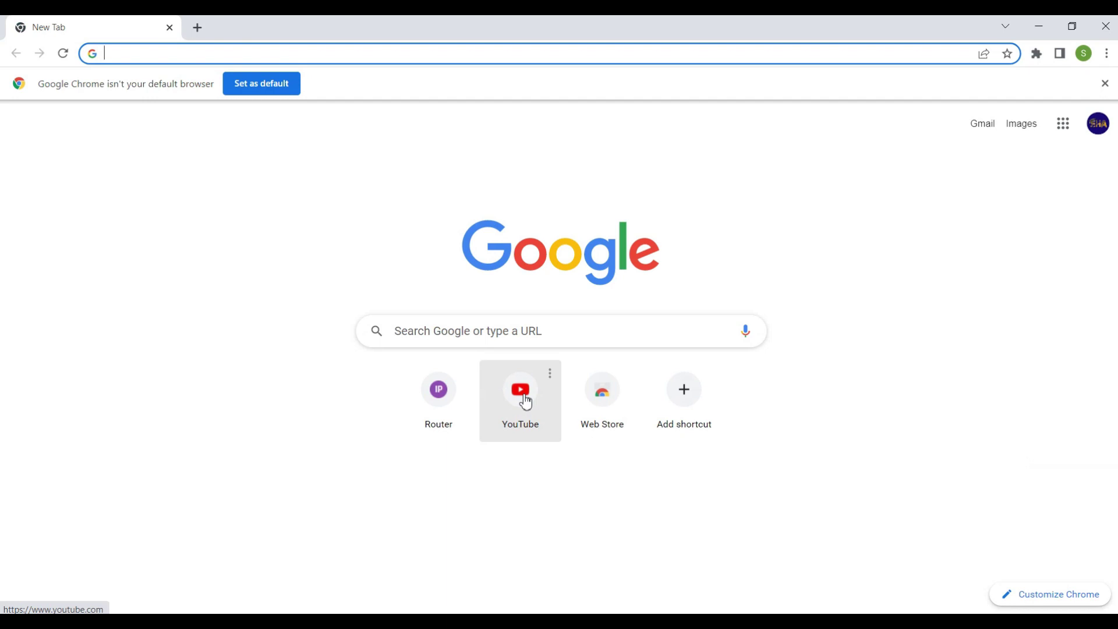
Go to YouTube in Chrome and open the "Twinkle Twinkle Little Star + More Nursery Rhymes & Kids Songs - CoComelon" video.
{"action": "left_click", "coordinate": [525, 399]}
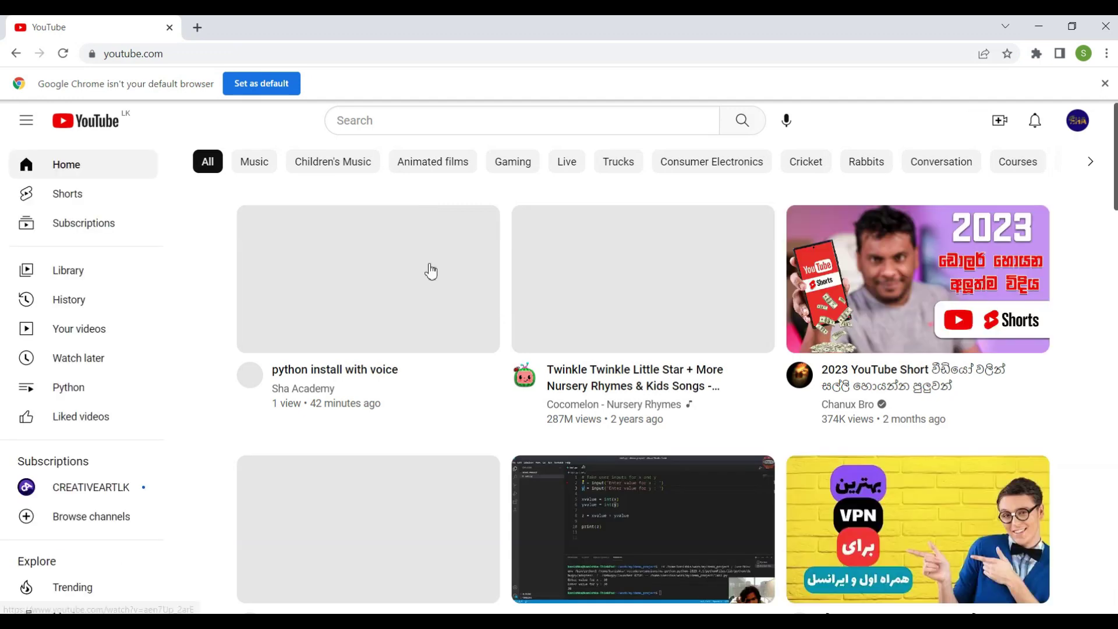
{"action": "left_click", "coordinate": [631, 288]}
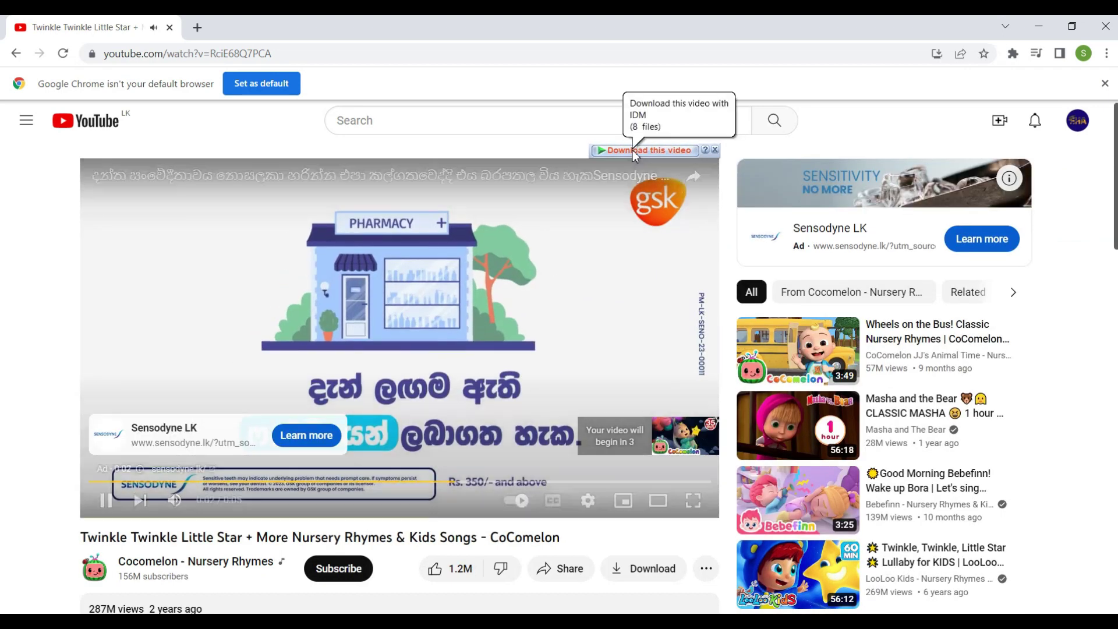
Test the IDM download option on the video with the MP4 720p HD file, cancel the download dialog, and close Chrome.
{"action": "left_click", "coordinate": [633, 150]}
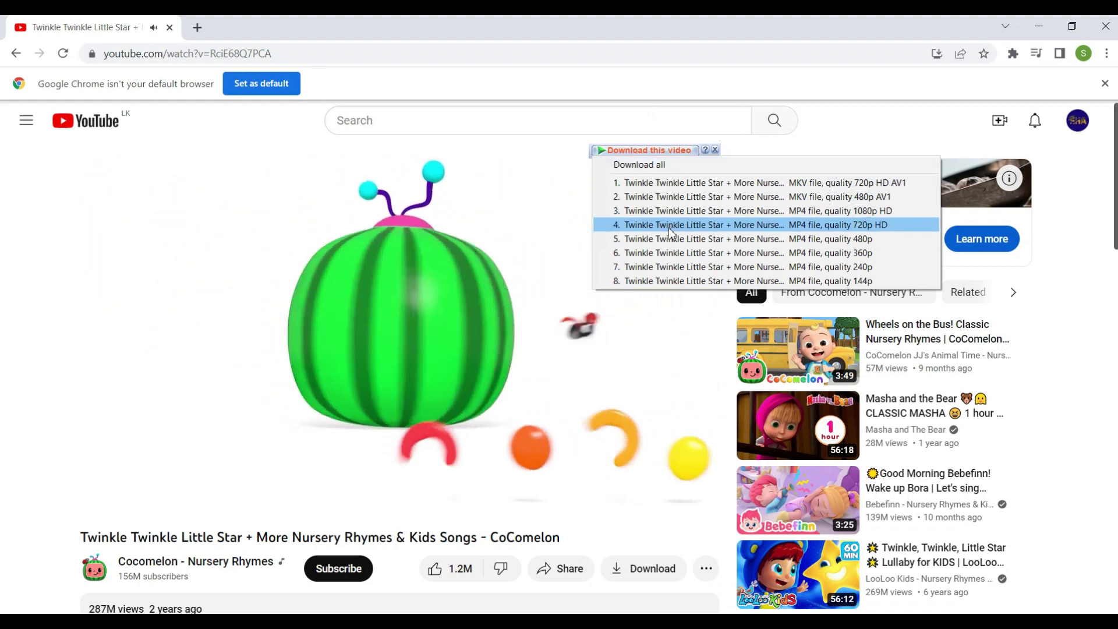
{"action": "left_click", "coordinate": [671, 232]}
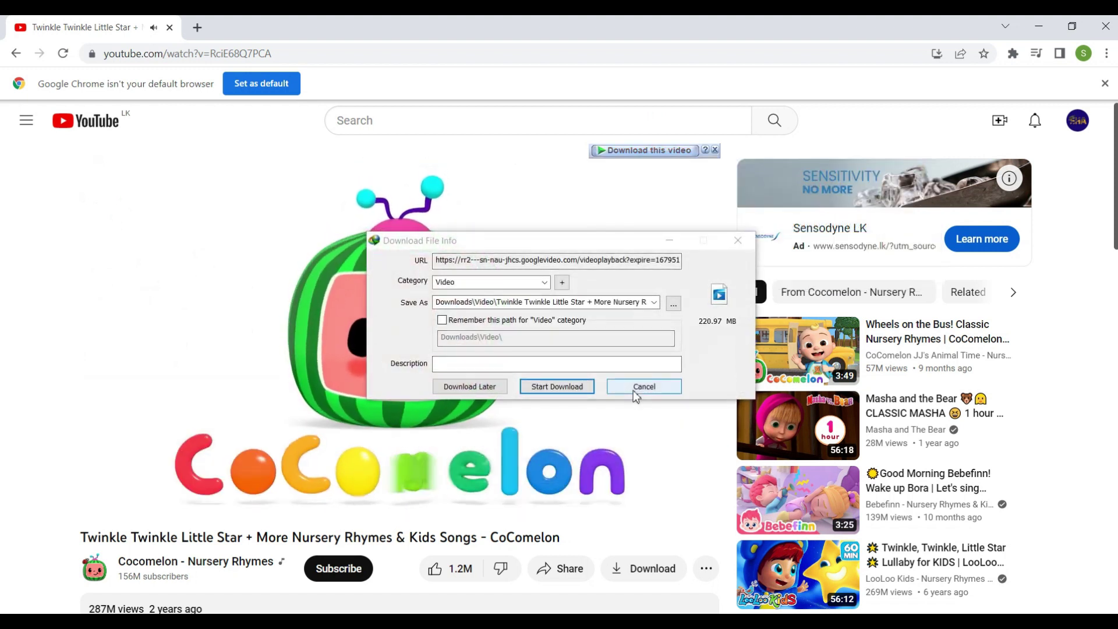
{"action": "left_click", "coordinate": [644, 386]}
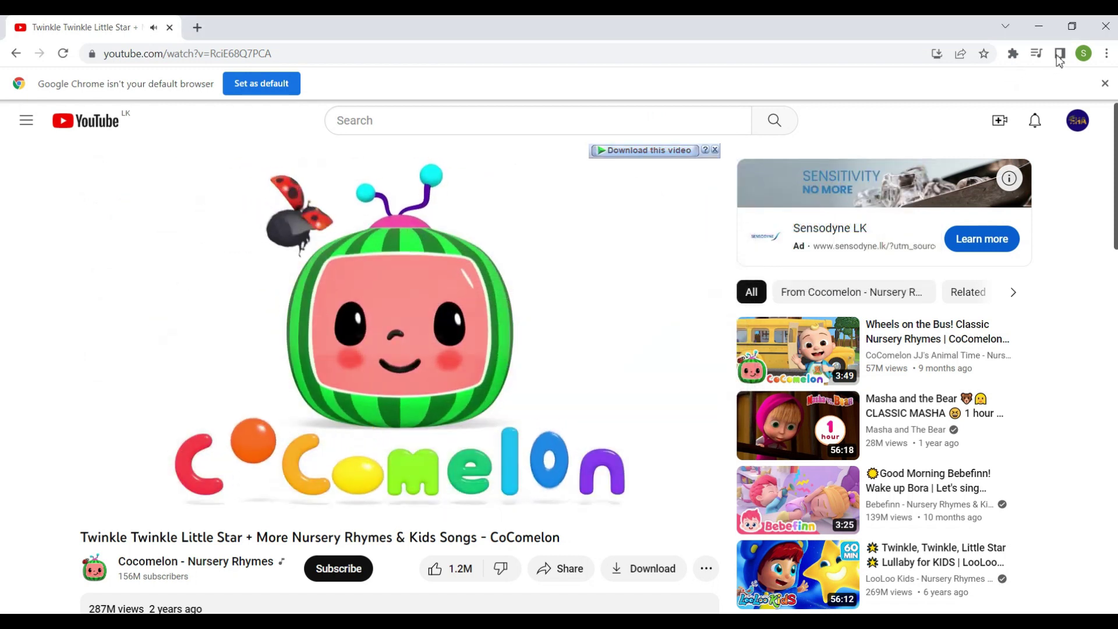
{"action": "left_click", "coordinate": [1092, 34]}
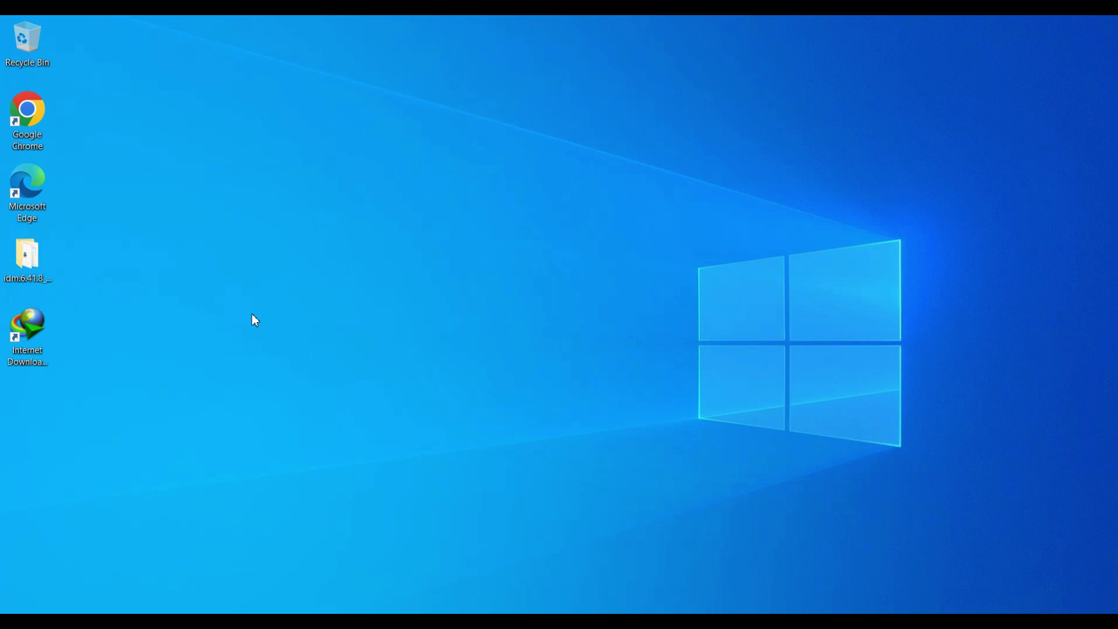